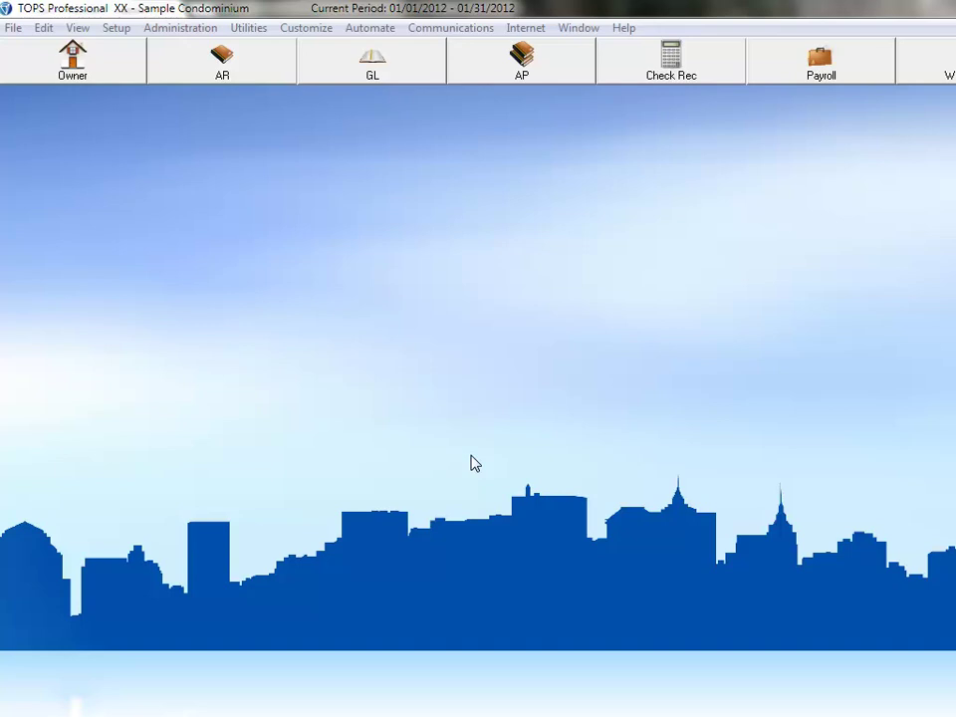
Step: Start a new community with ID A19 named Chessman Community Association
left_click(116, 28)
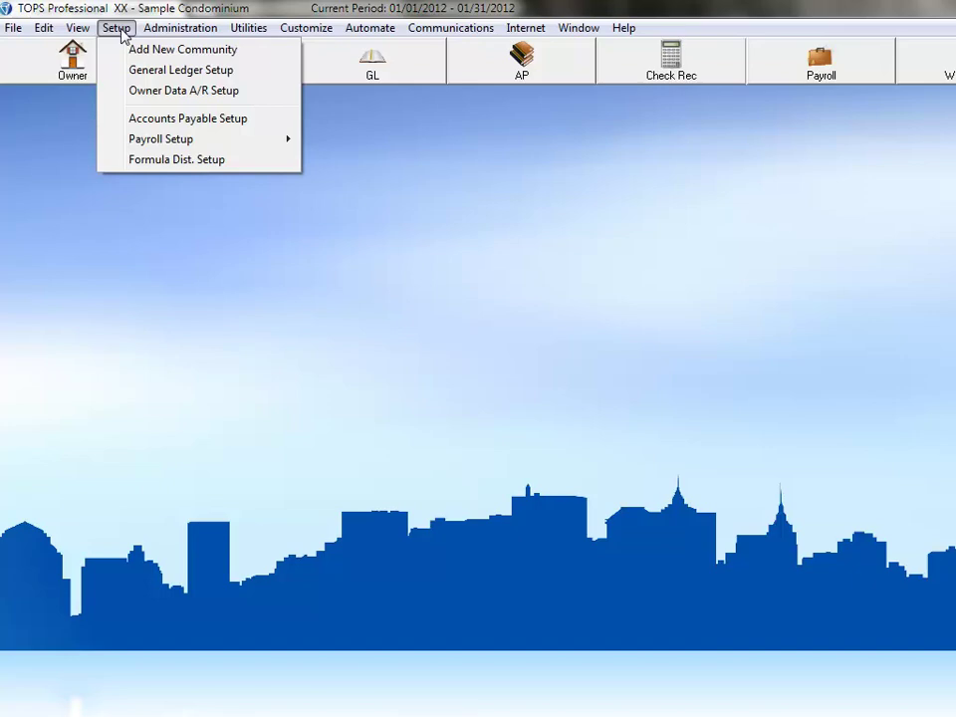
left_click(127, 55)
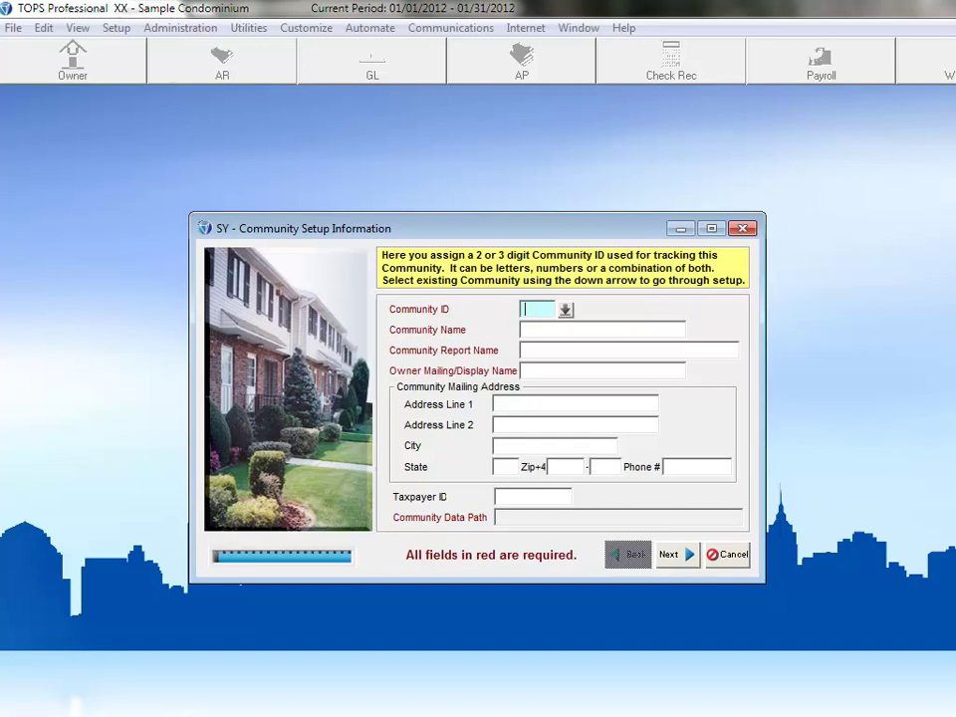
type("A19")
key("Tab")
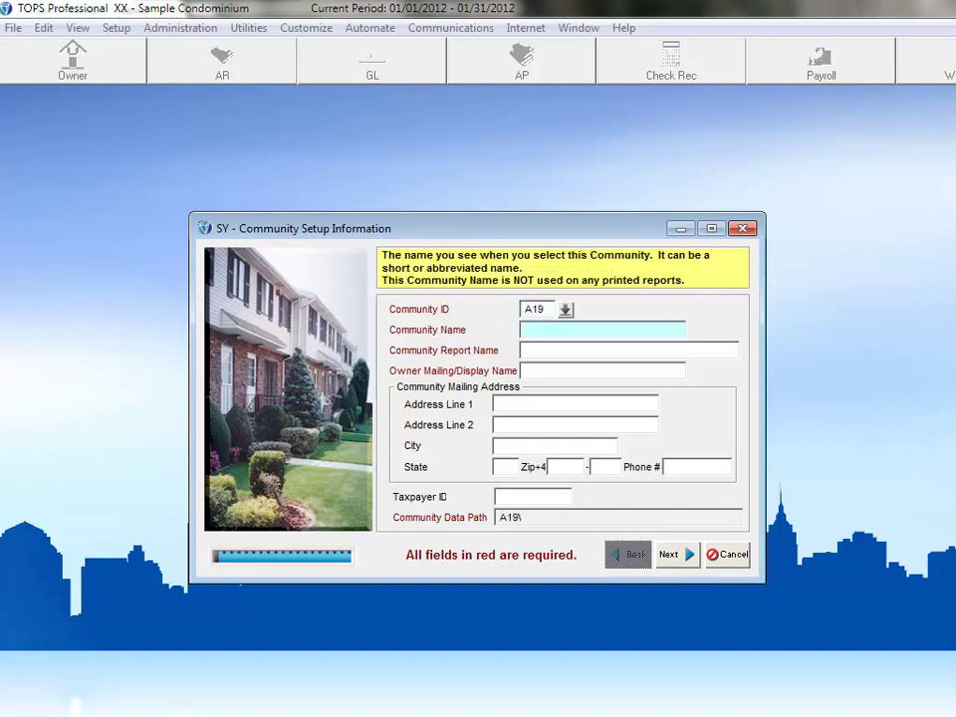
type("Chessman Community Association")
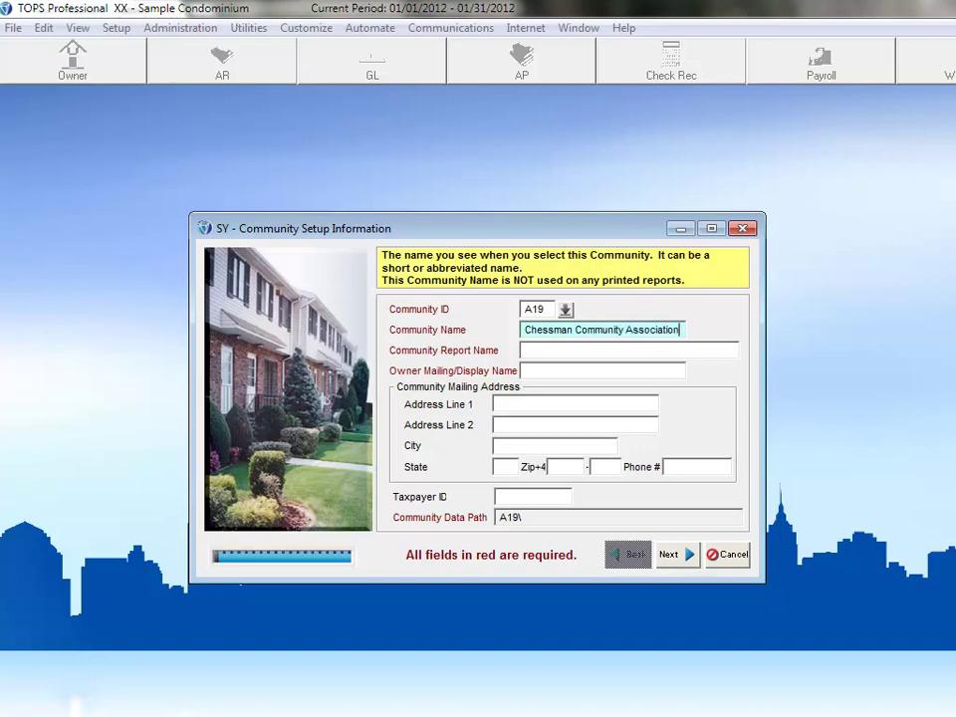
key("Tab")
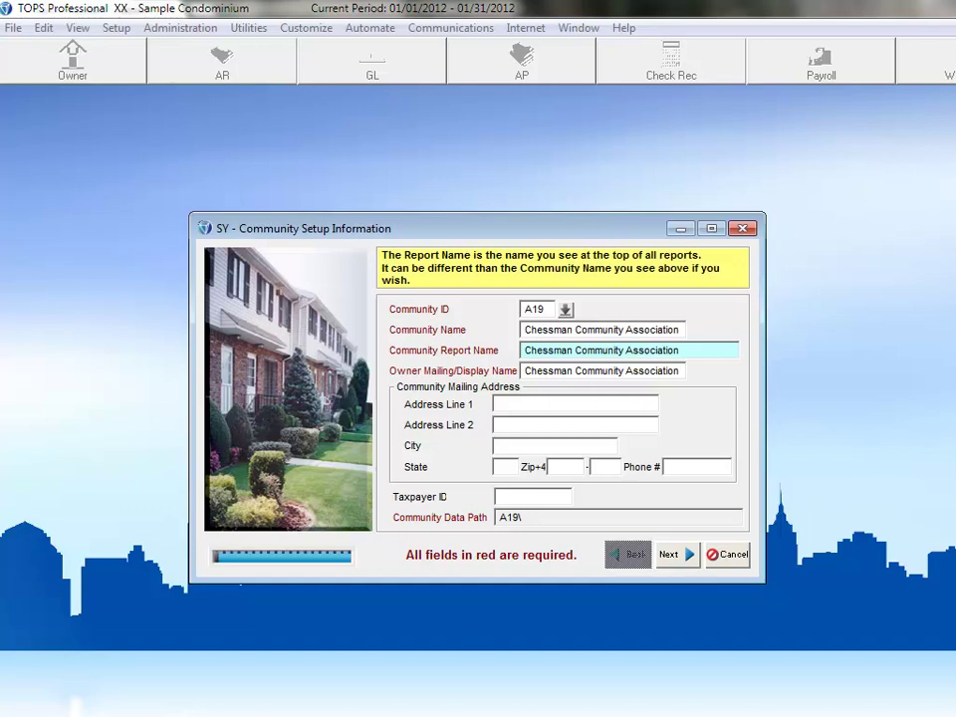
Step: Enter the community's mailing address, phone number and taxpayer ID
left_click(601, 370)
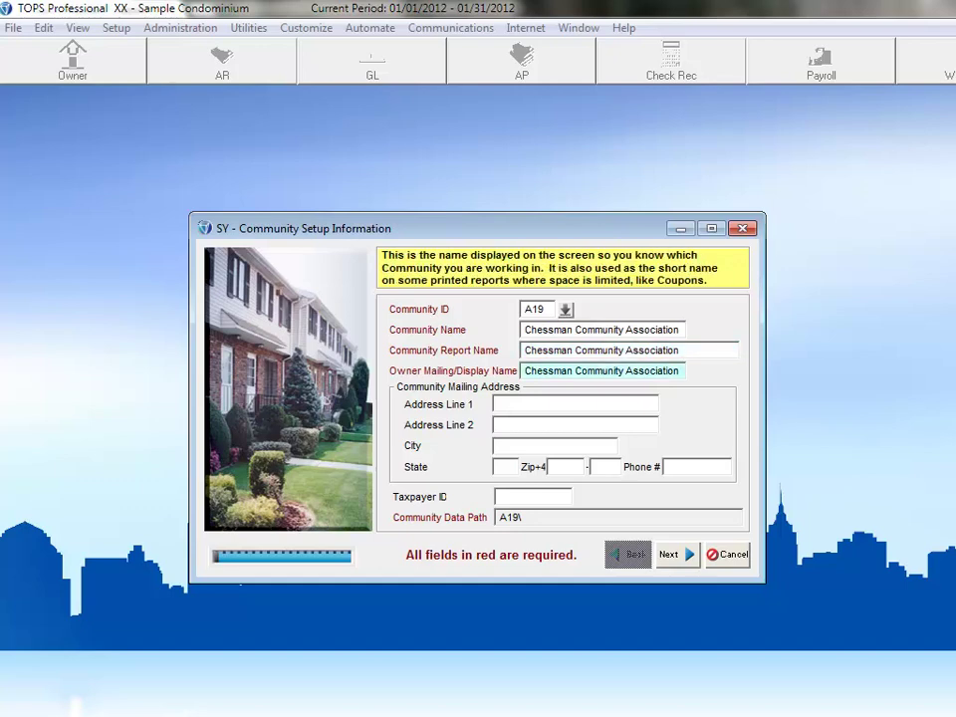
left_click(574, 403)
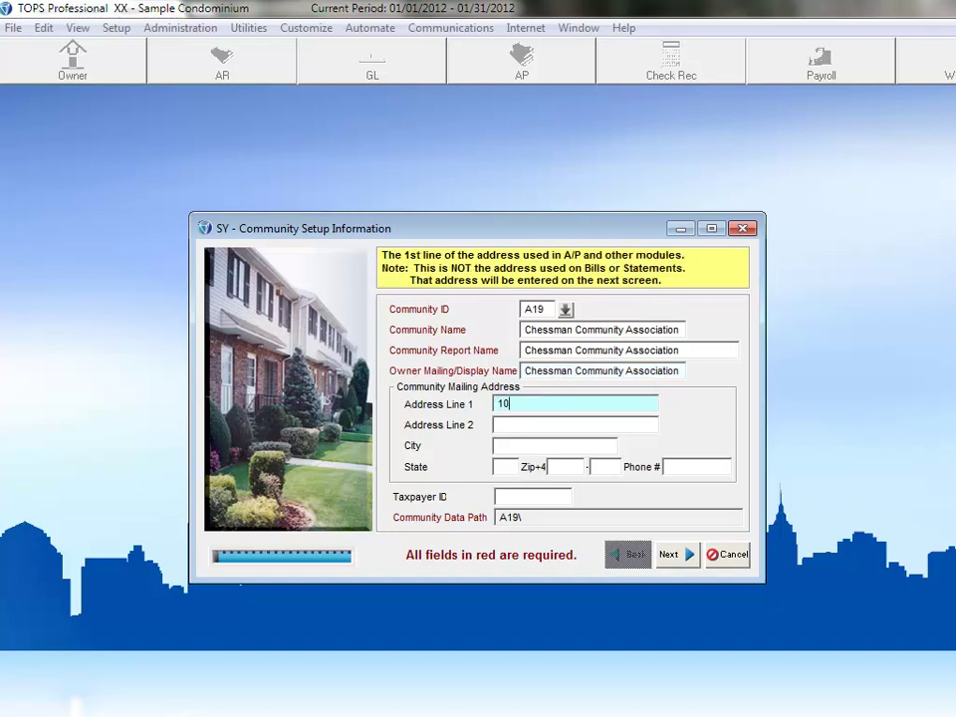
key("Tab")
key("Tab")
type("Clearwater")
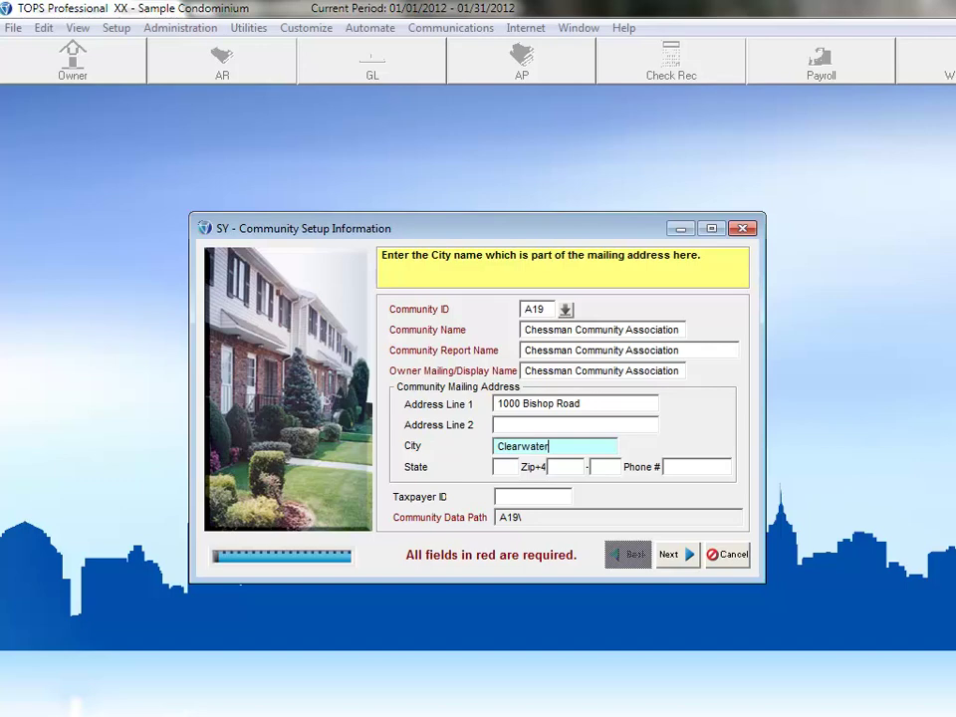
key("Tab")
type("FL")
key("Tab")
type("33763")
key("Tab")
key("Tab")
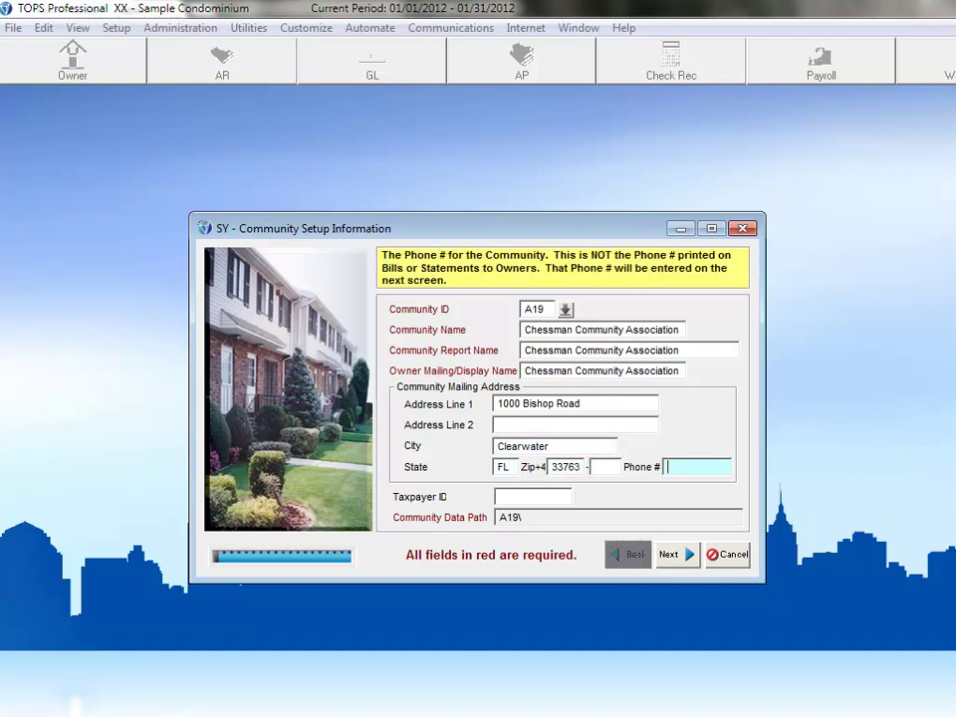
key("Tab")
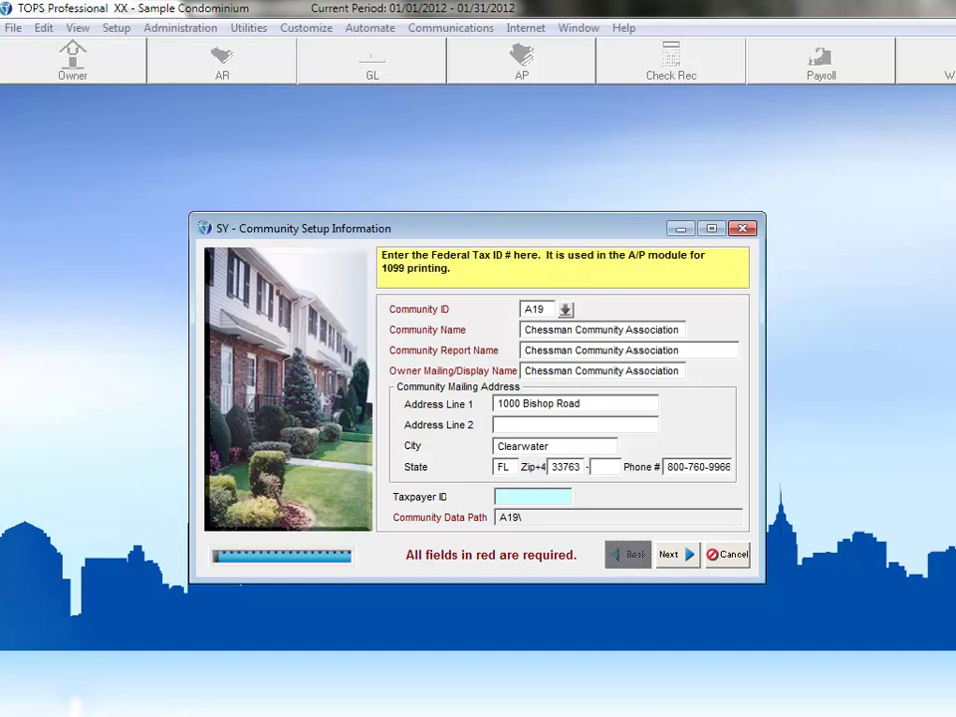
type("123456789")
Step: On the Return Payment Information page, fill in the return address and phone number
left_click(674, 555)
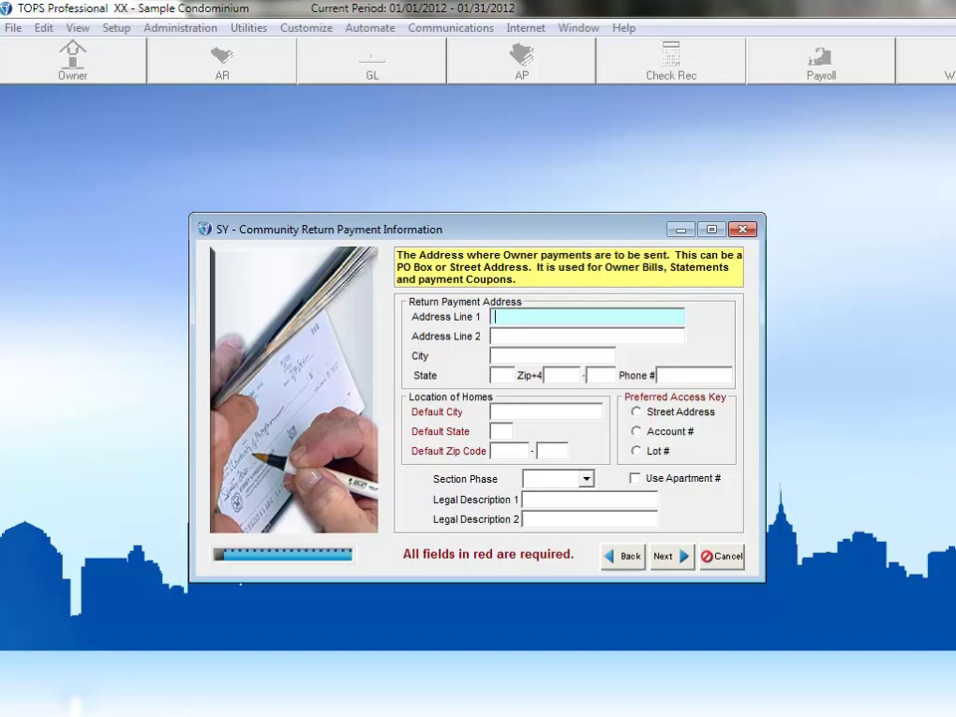
key("Tab")
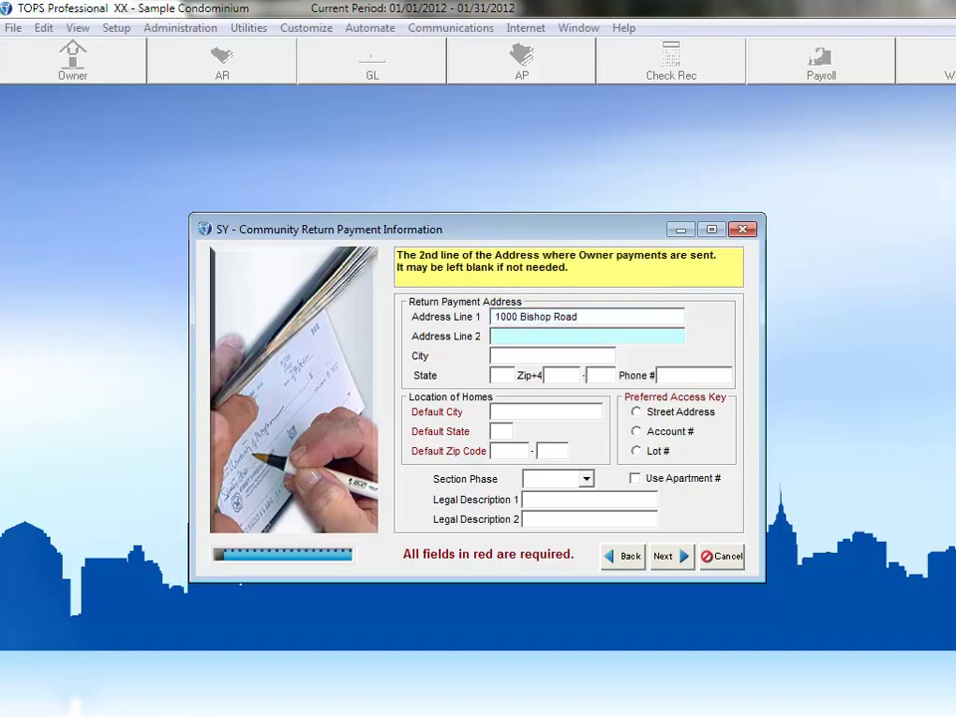
key("Tab")
type("Clearwater")
key("Tab")
type("FL")
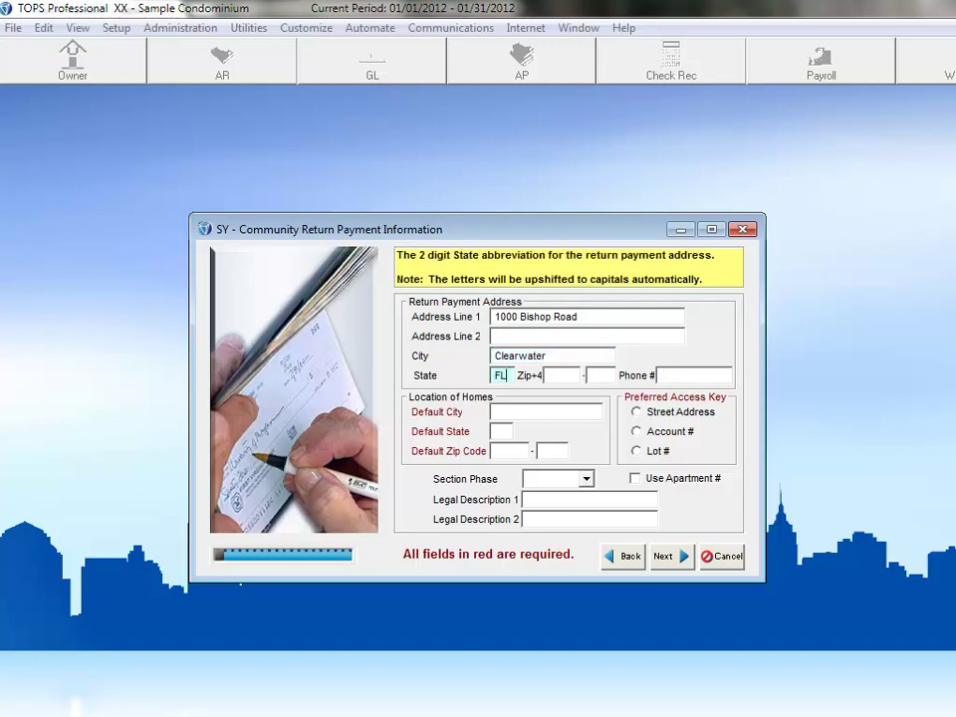
key("Tab")
type("33763")
key("Tab")
key("Tab")
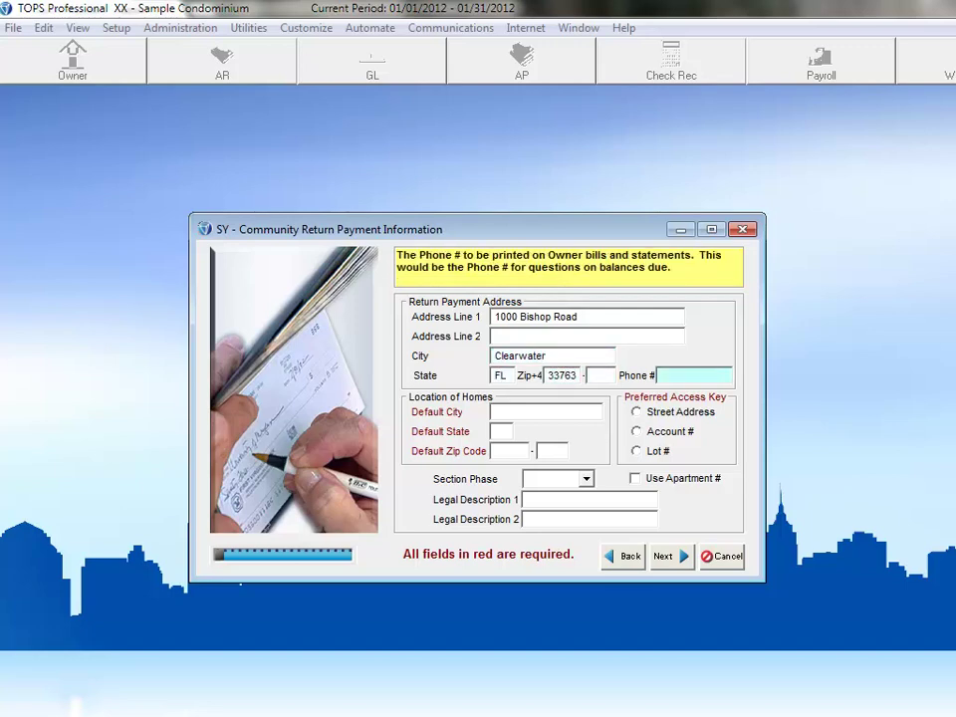
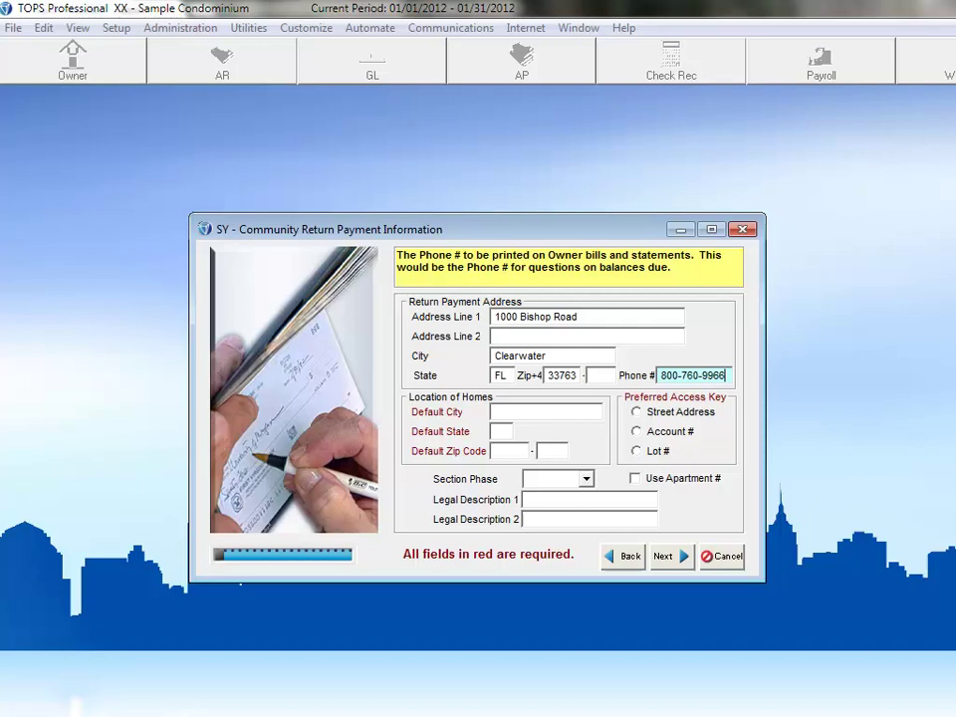
Step: Set the homes' default city to Clearwater, state FL and zip code 33763
left_click(545, 411)
type("Clearwater")
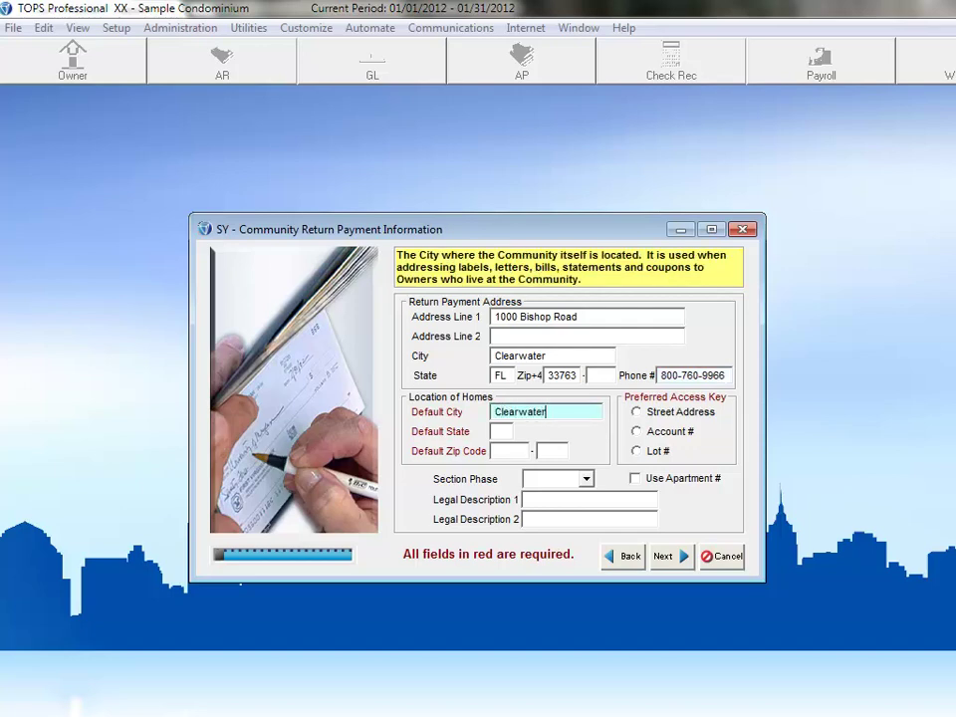
key("Tab")
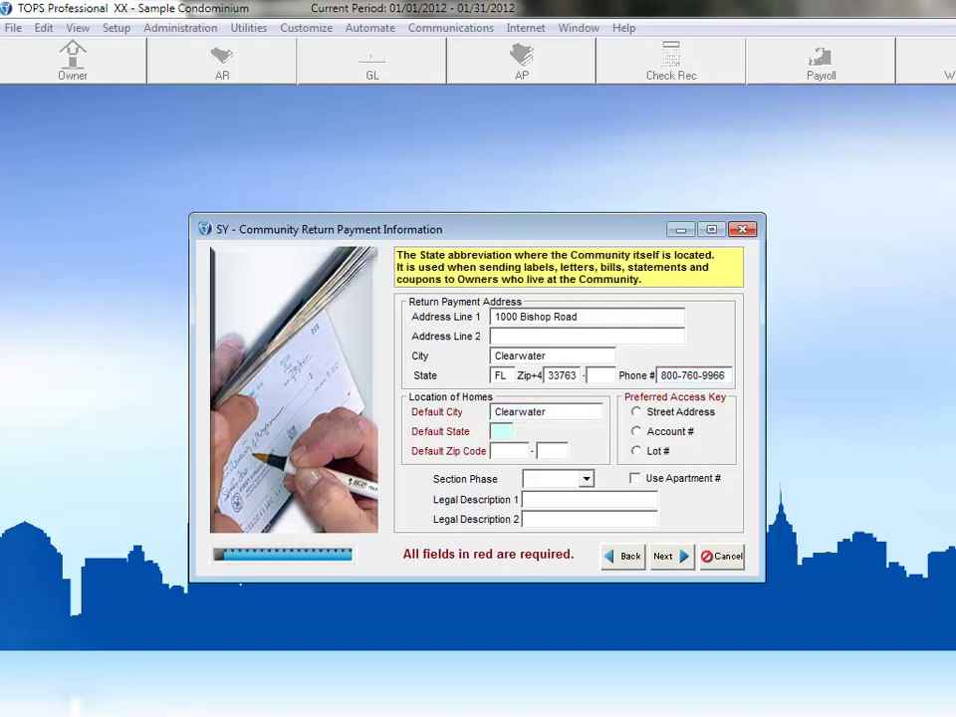
type("FL")
key("Tab")
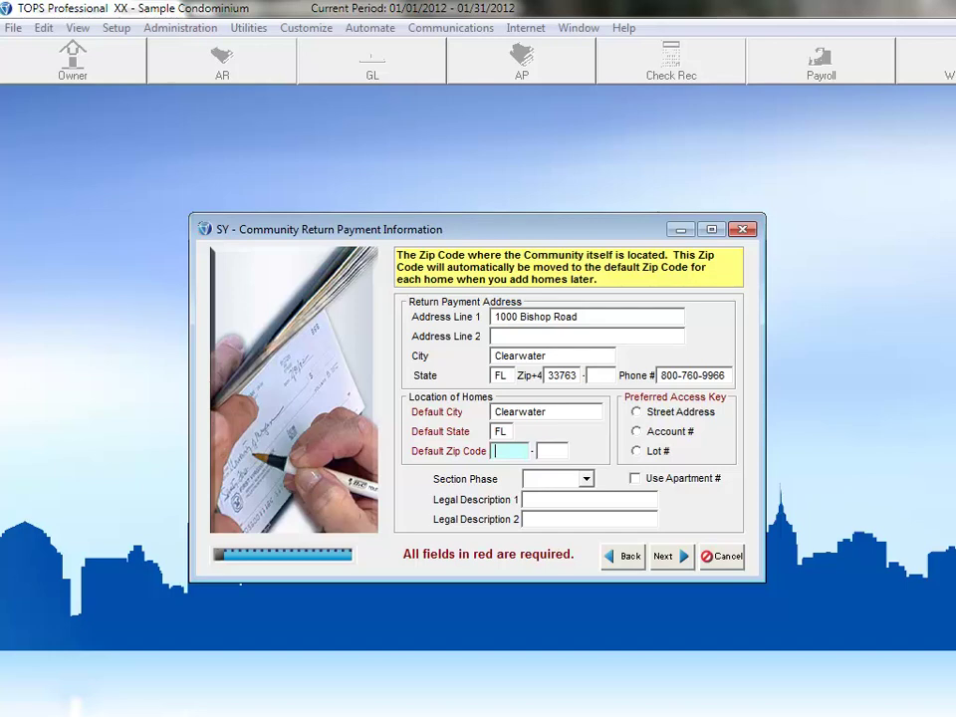
type("33763")
Step: Use Account # as the access key, set Section Phase to Building, and enable Use Apartment #
left_click(636, 432)
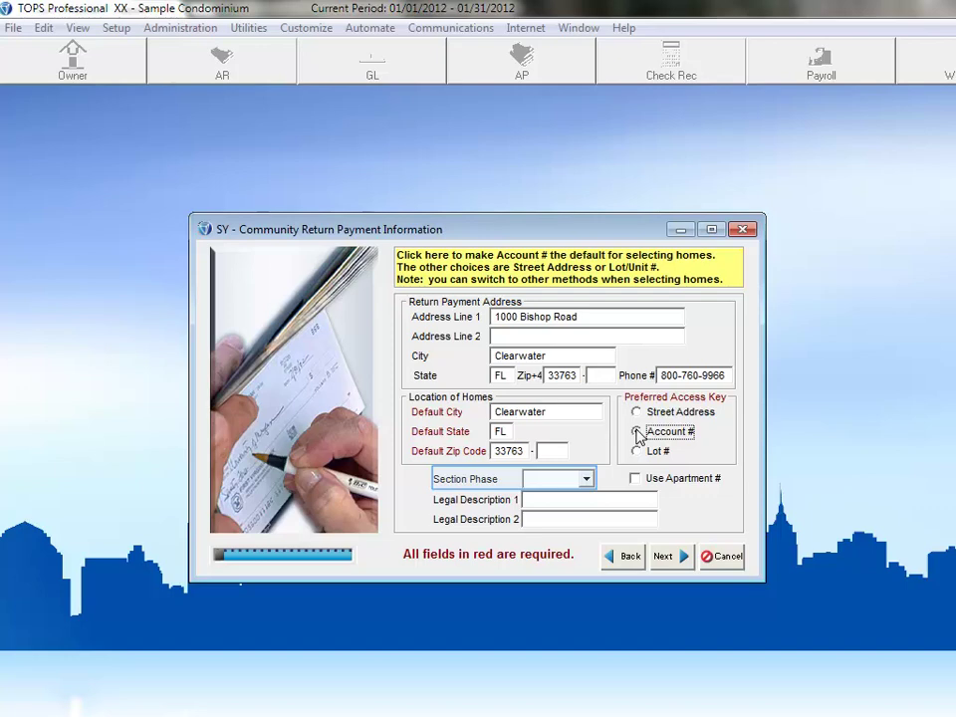
left_click(637, 432)
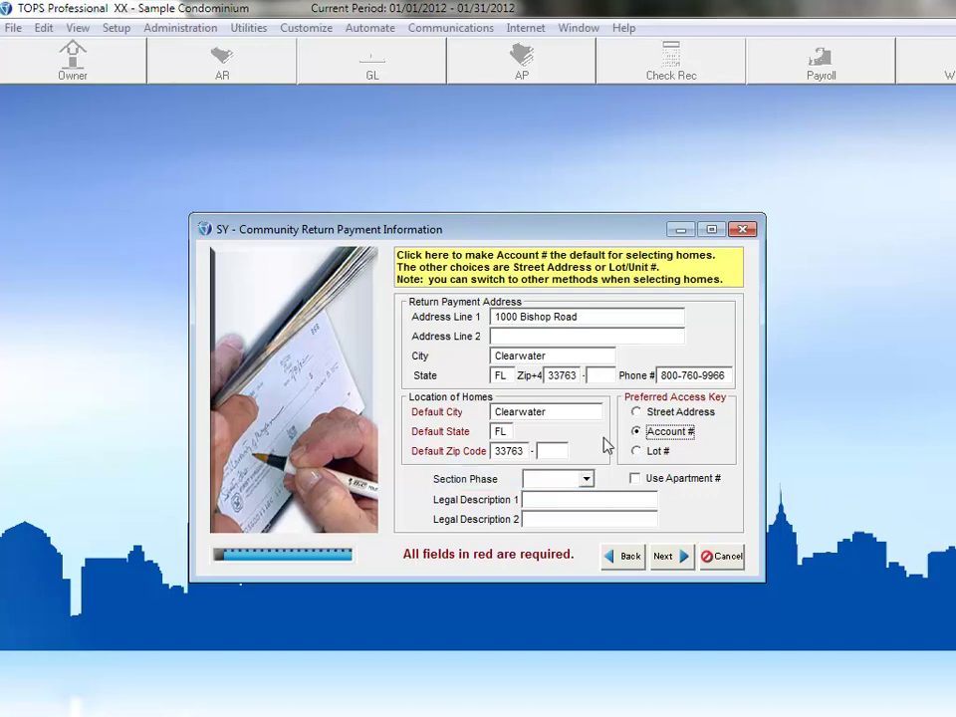
left_click(586, 480)
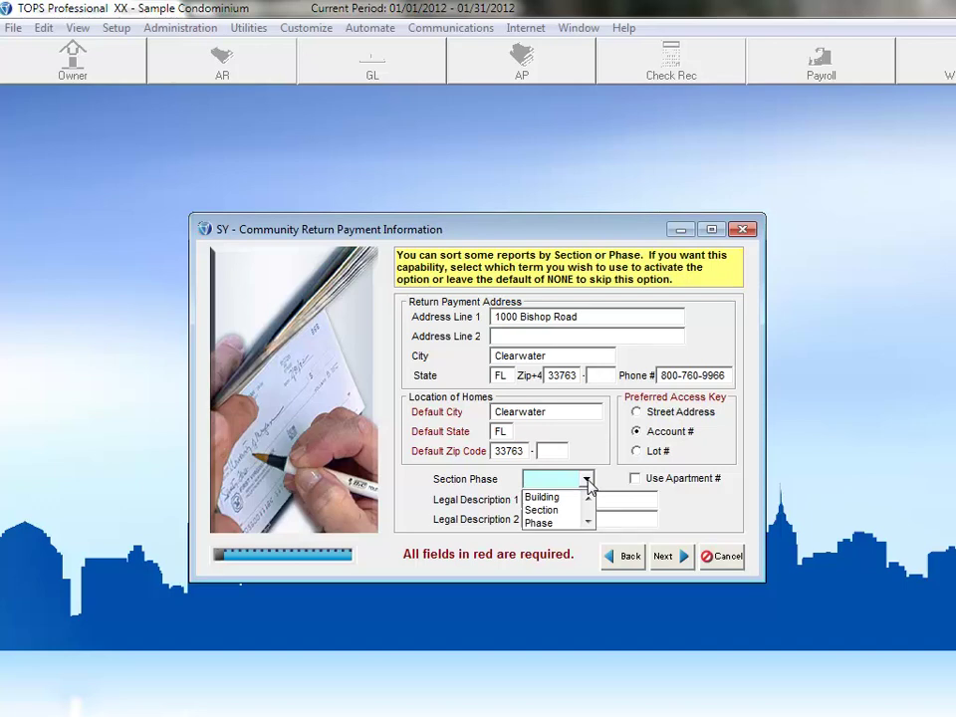
left_click(555, 497)
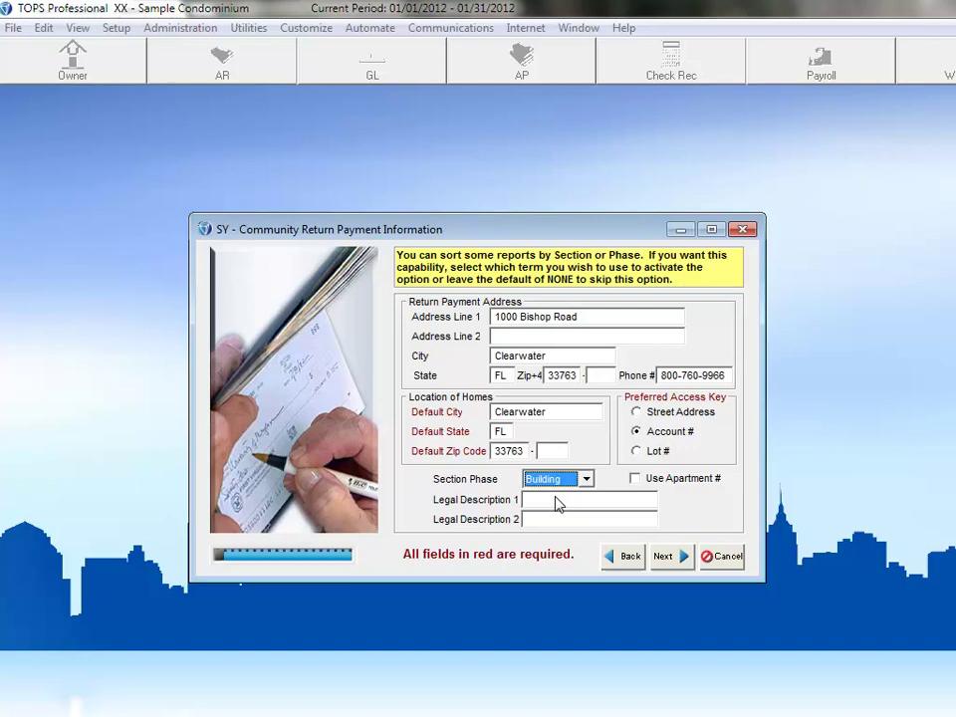
left_click(635, 479)
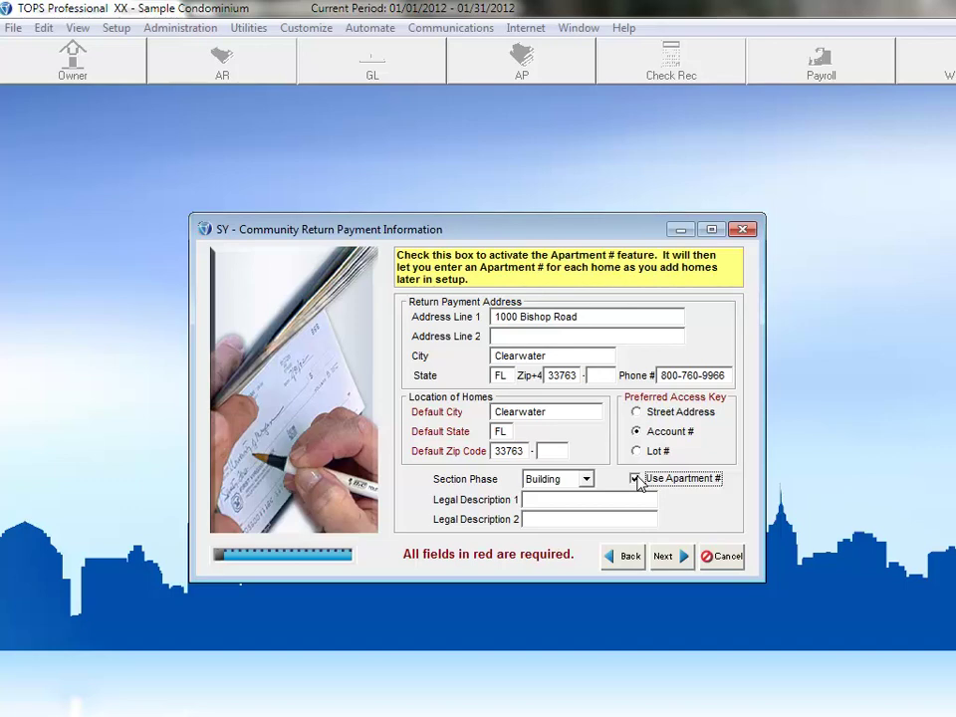
Step: Copy all A/R, layout, A/P control and vendor setup files from XX Sample Condominium
left_click(677, 562)
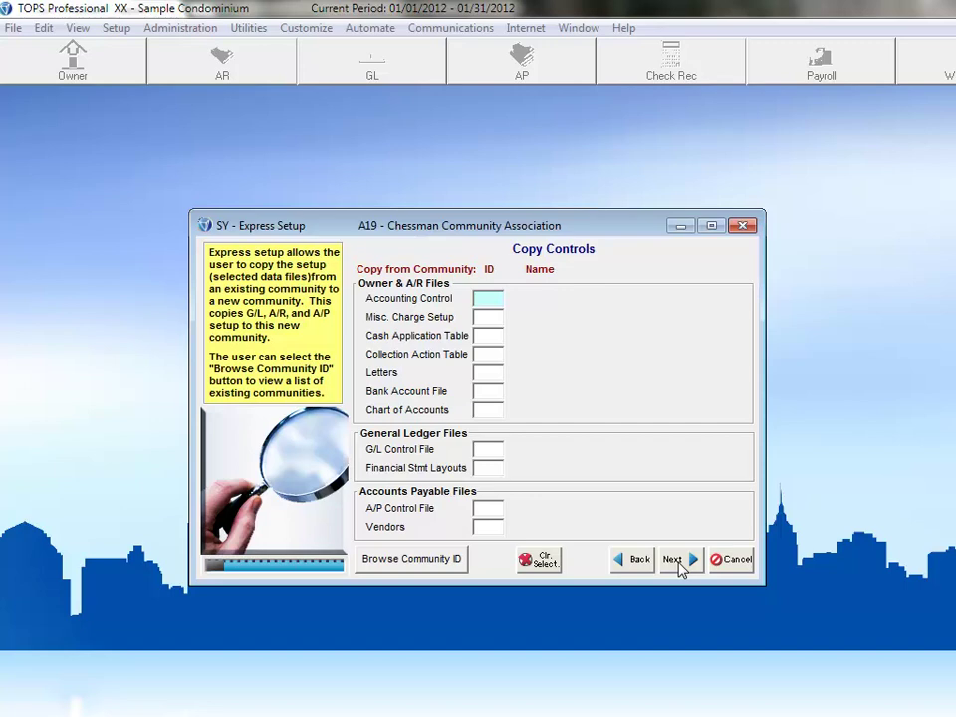
left_click(390, 563)
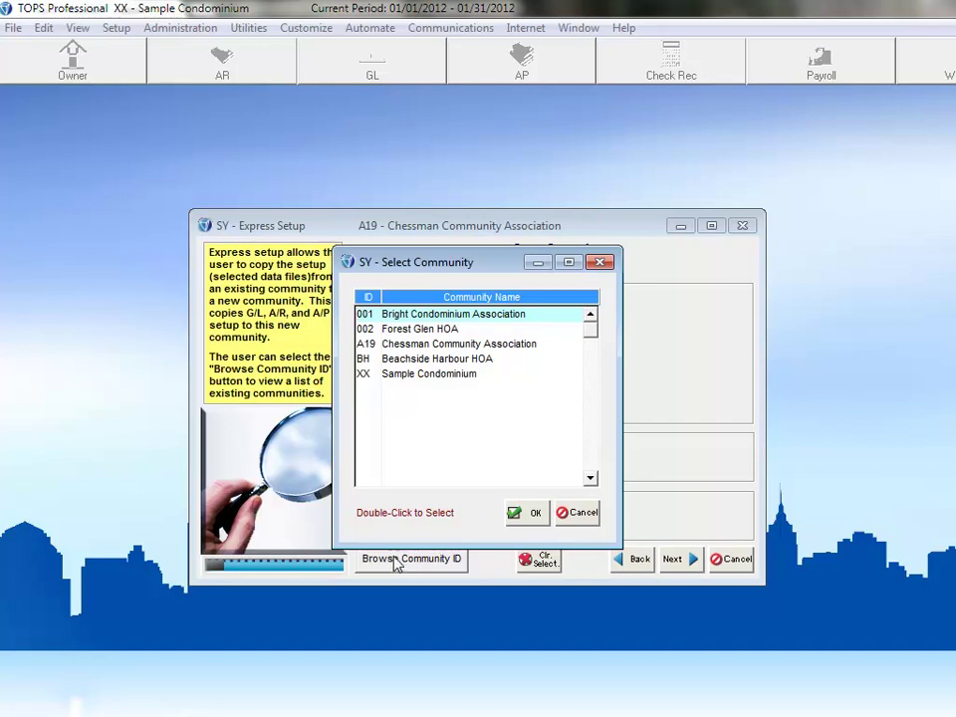
double_click(424, 375)
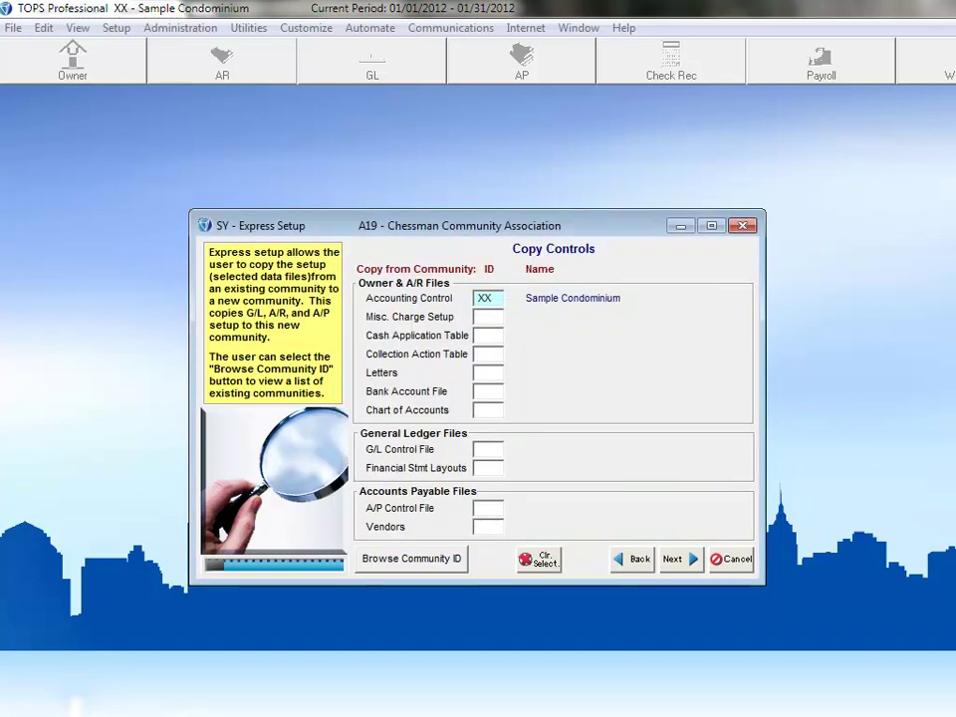
key("Return")
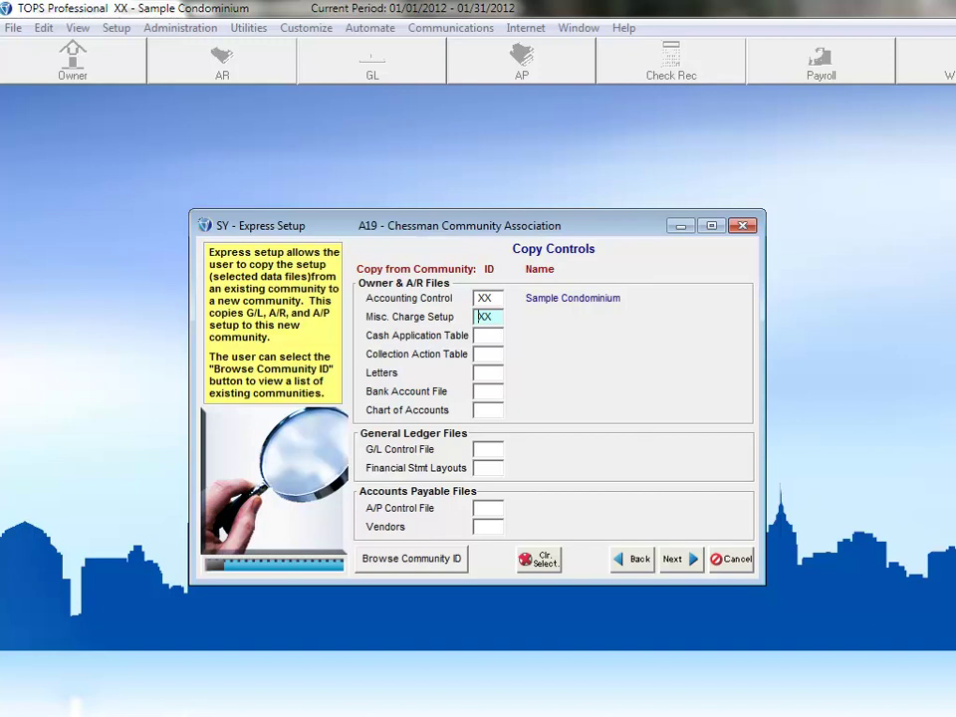
key("Return")
key("Return")
key("Return")
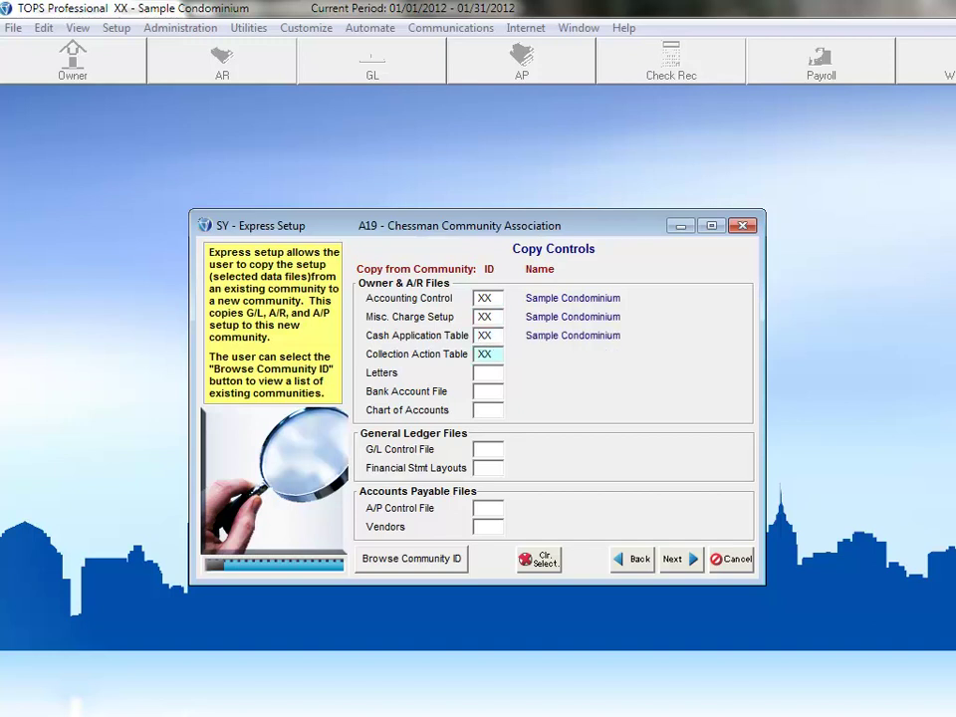
key("Return")
key("Return")
key("Return")
key("Return")
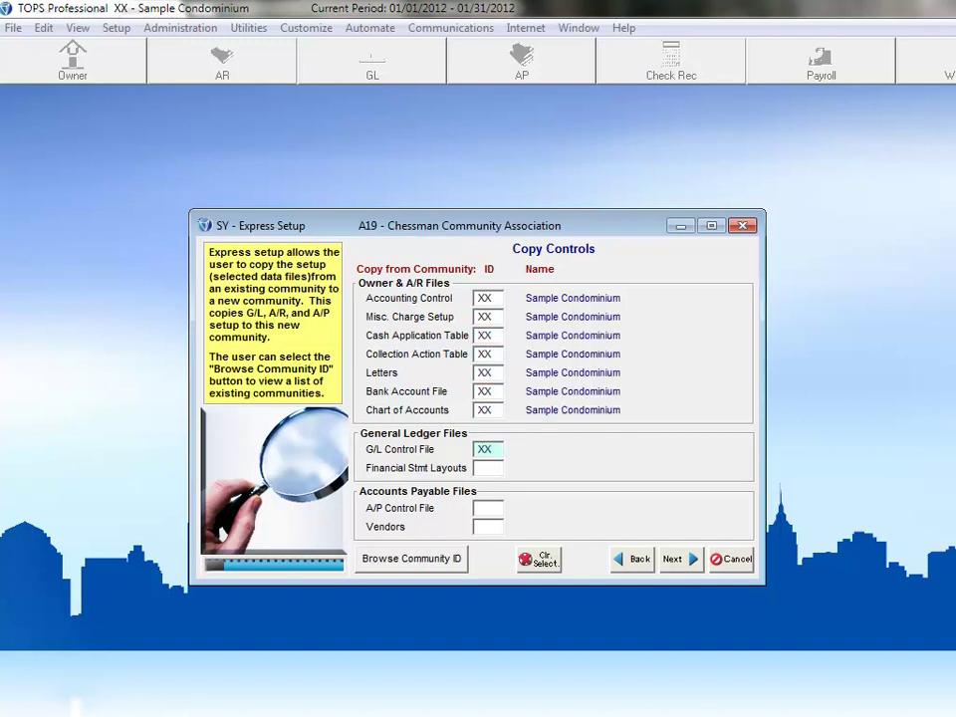
key("Return")
key("Return")
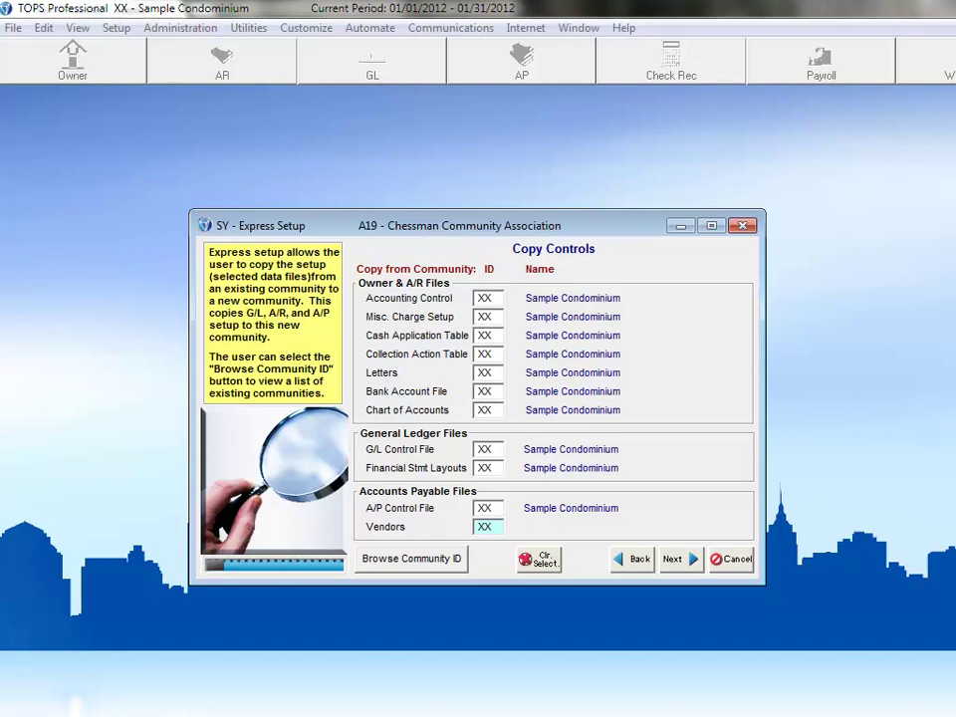
key("Return")
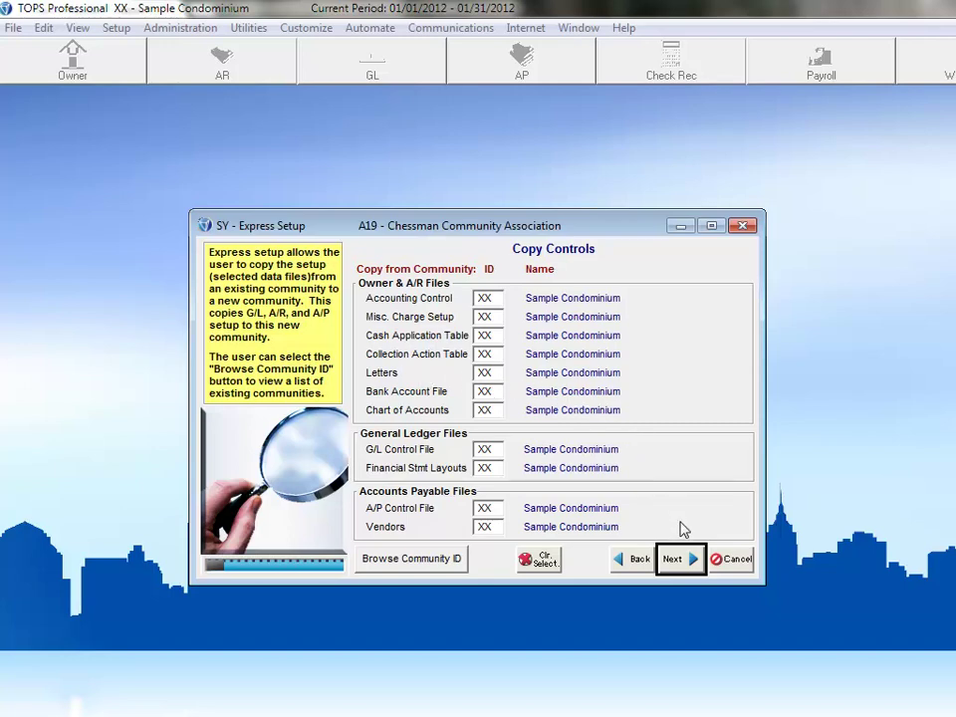
left_click(673, 559)
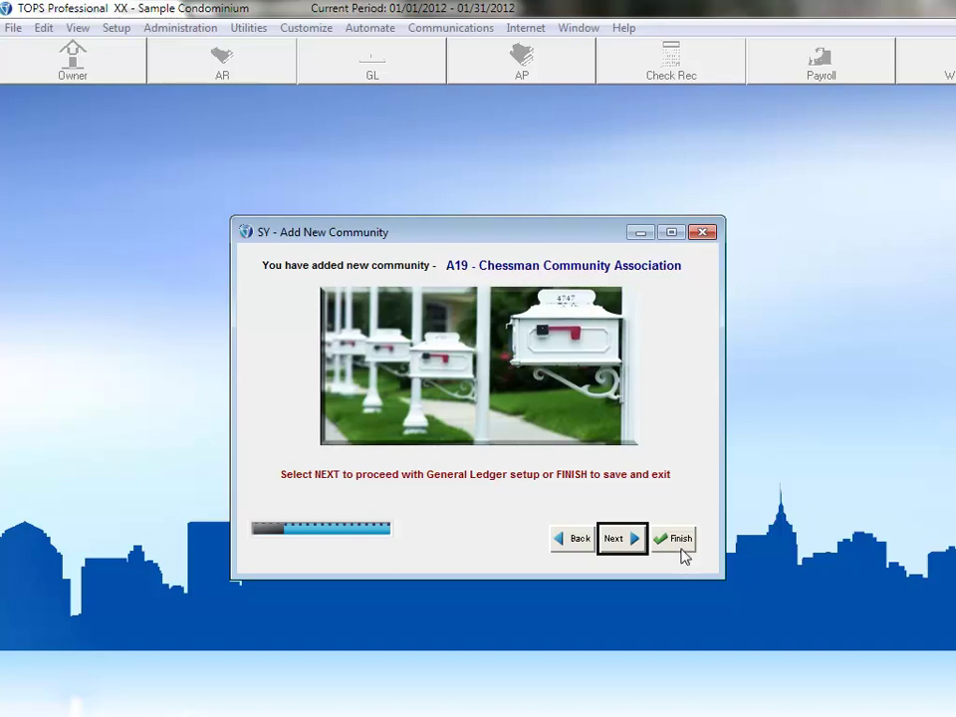
Step: Finish the wizard to save community A19 and exit
left_click(680, 544)
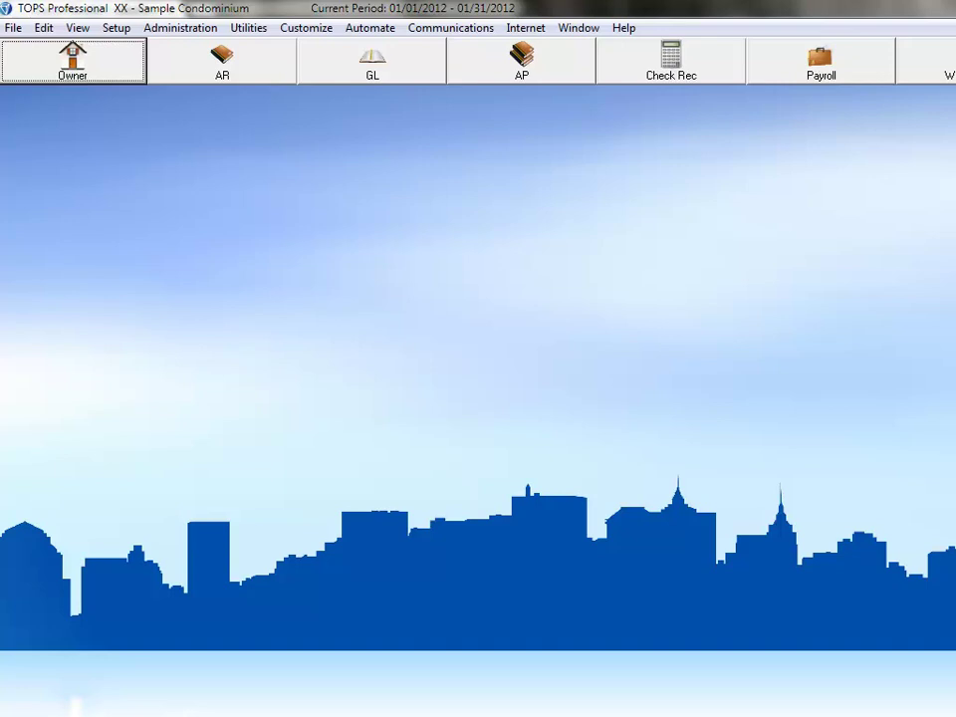